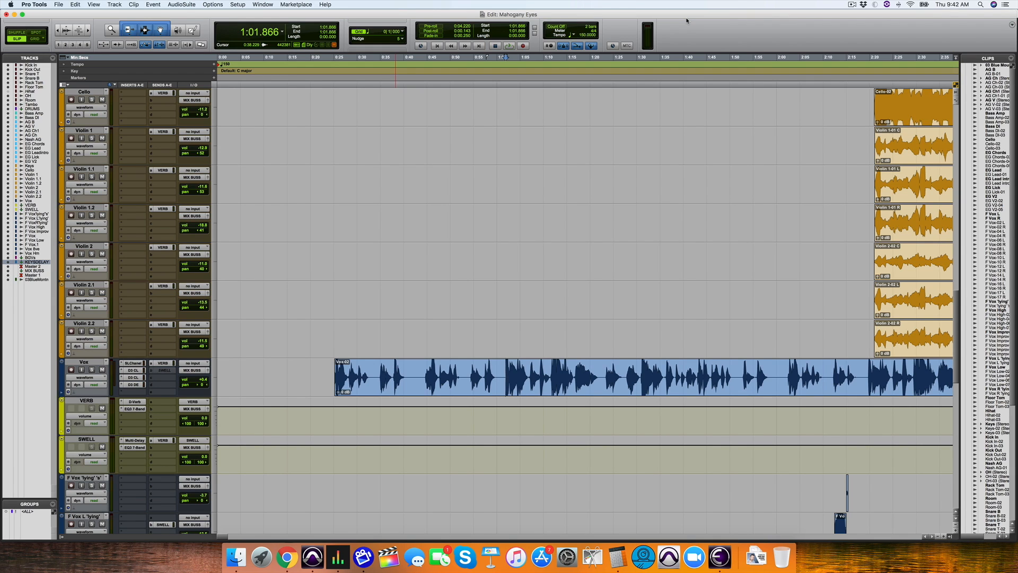
Play the passage with the Vox track's SWELL send muted, unmute the send, and play the passage again.
key(space)
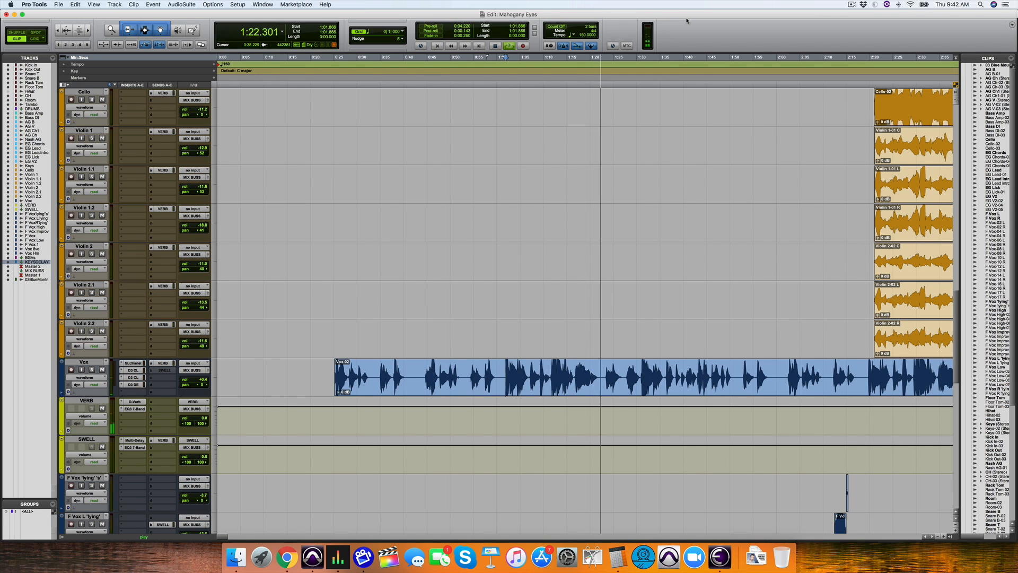
key(space)
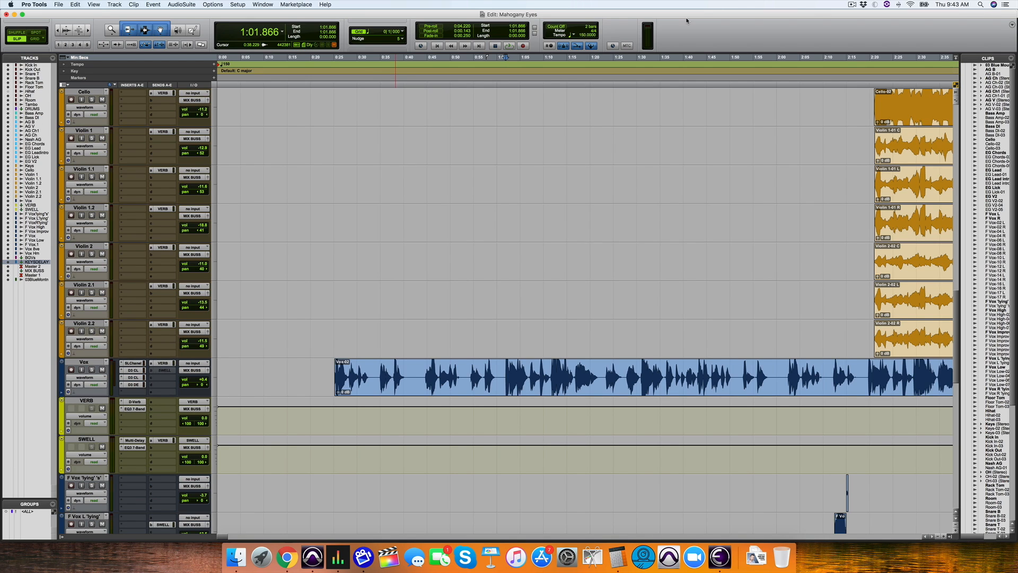
ctrl+super+click(168, 370)
key(space)
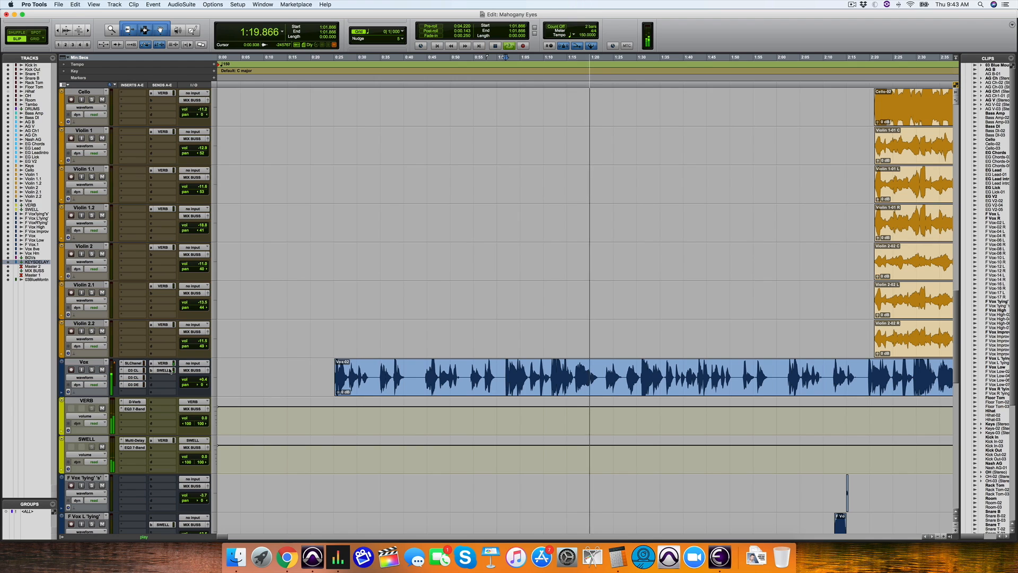
key(space)
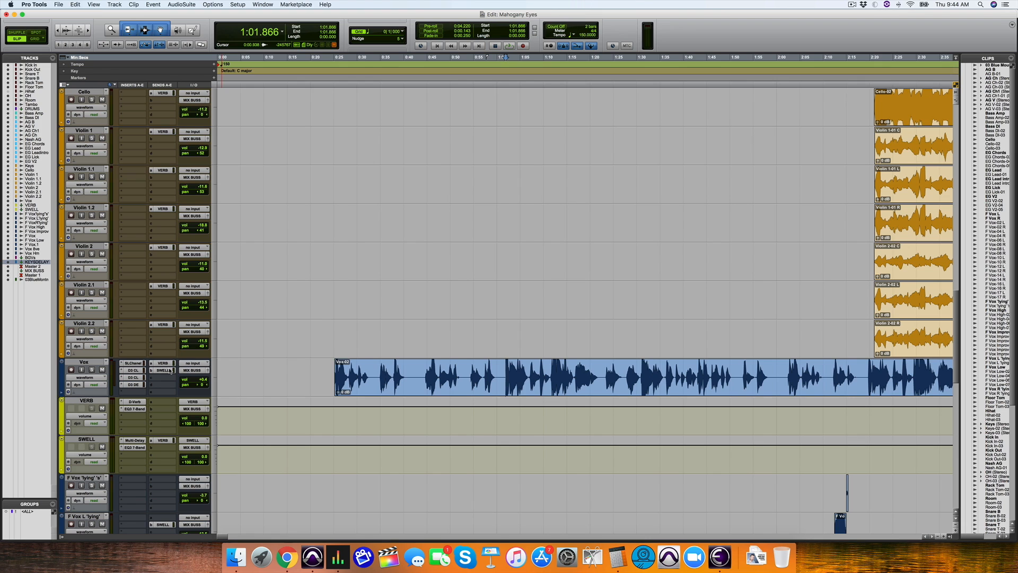
Solo the Vox track and compare its playback with the SWELL send on and muted, leaving the send on.
click(92, 370)
click(164, 372)
key(space)
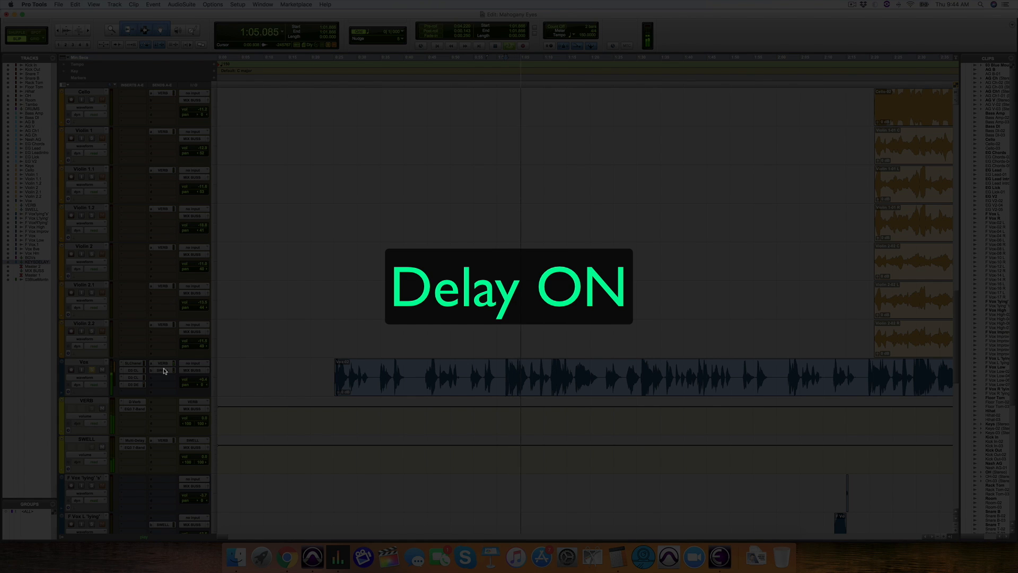
key(space)
click(164, 372)
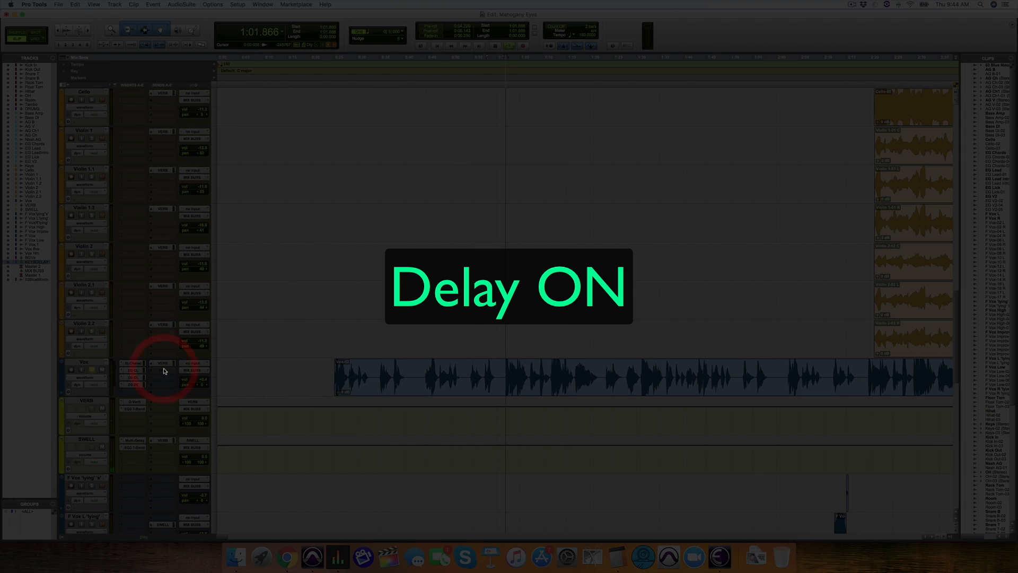
key(space)
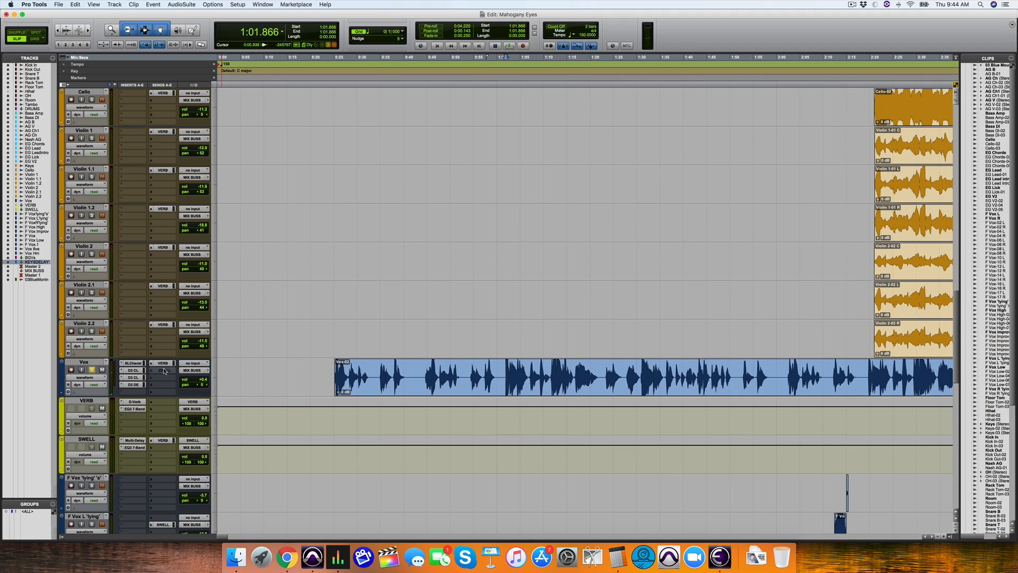
ctrl+super+click(163, 370)
Move the SWELL track above VERB, open its Multi-Delay insert, and audition the delay.
drag(89, 440, 90, 410)
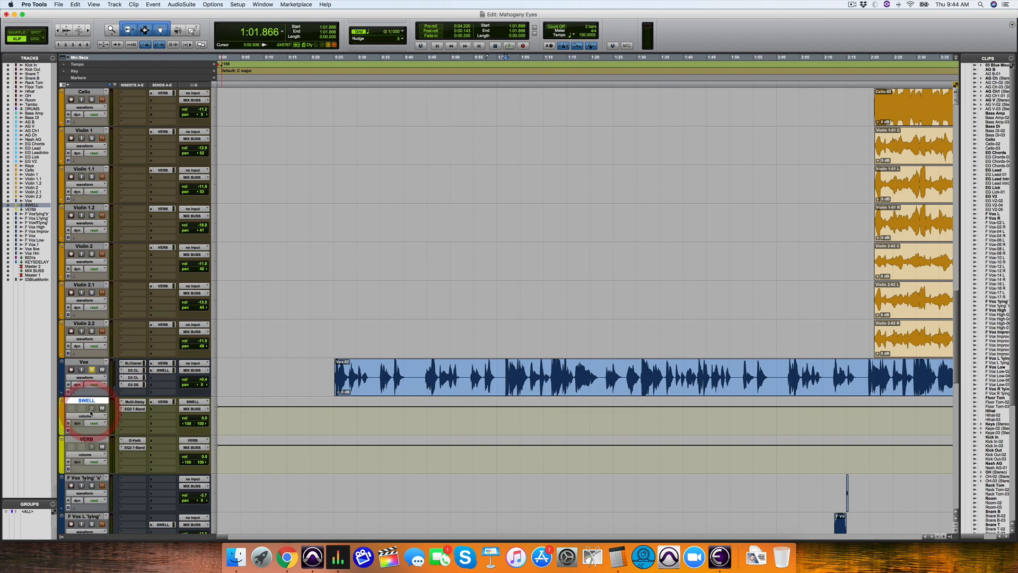
click(132, 401)
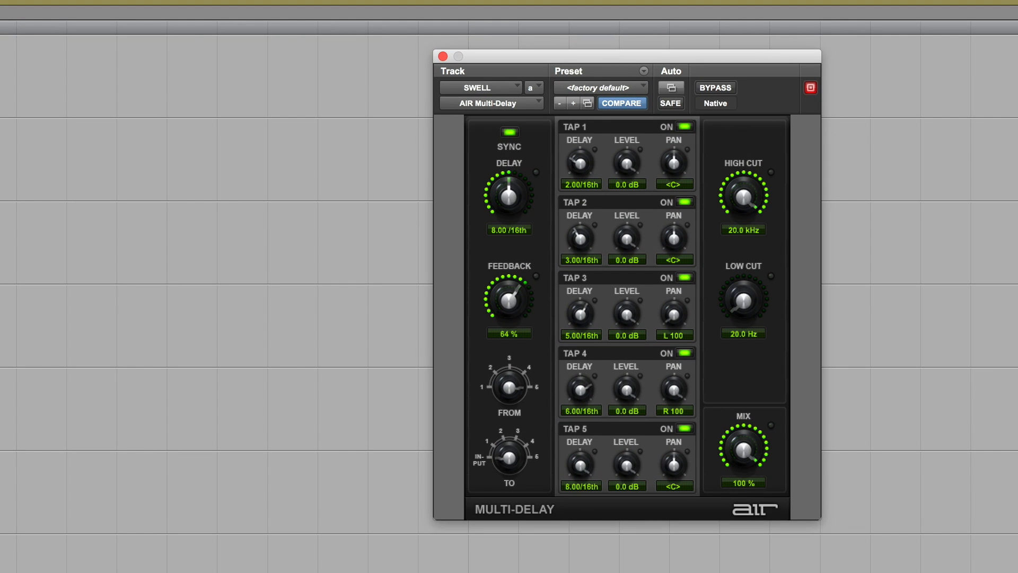
key(space)
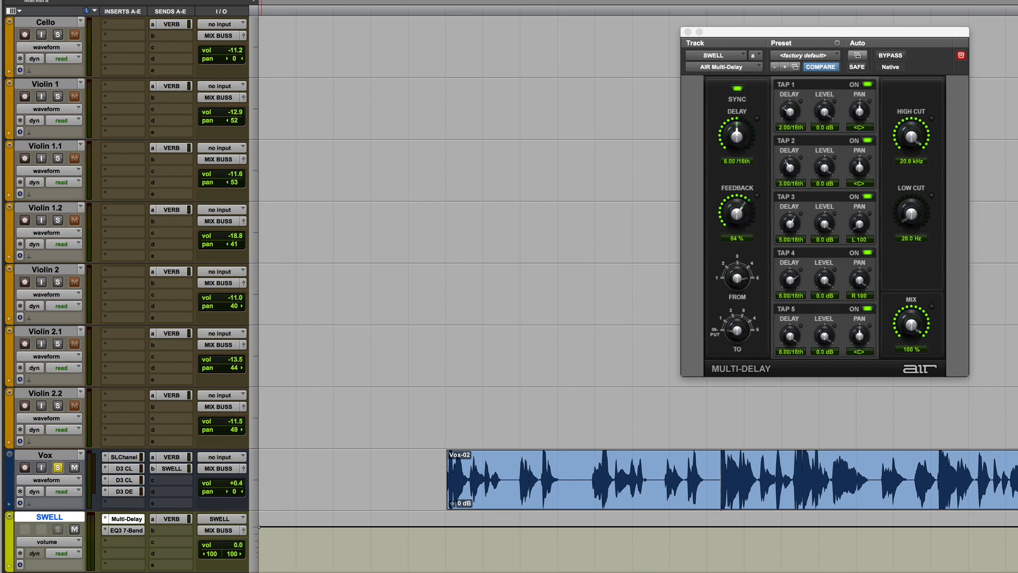
Bypass the EQ3 7-Band insert and mute the VERB send on the SWELL track.
click(124, 572)
ctrl+super+click(126, 530)
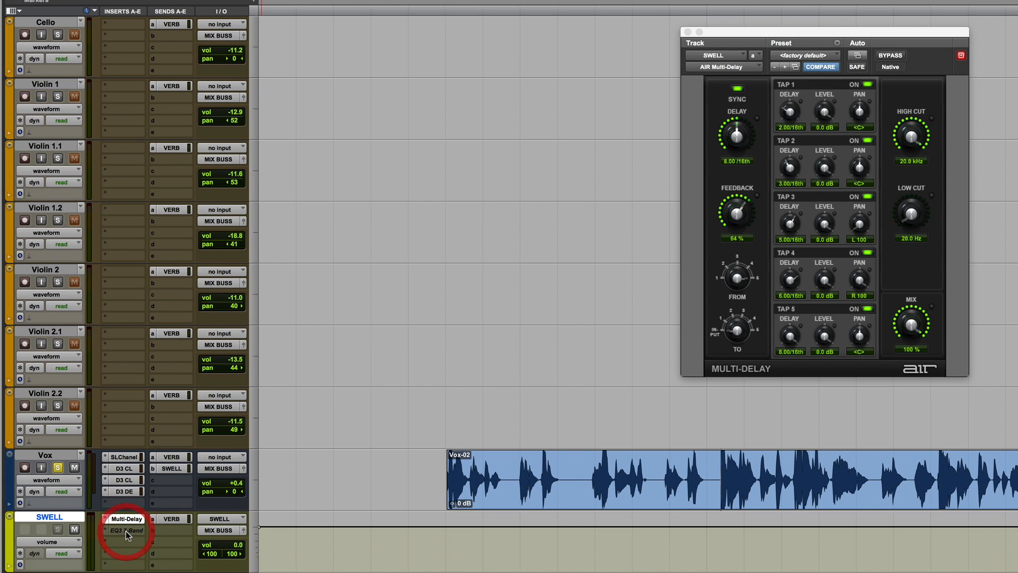
ctrl+super+click(162, 520)
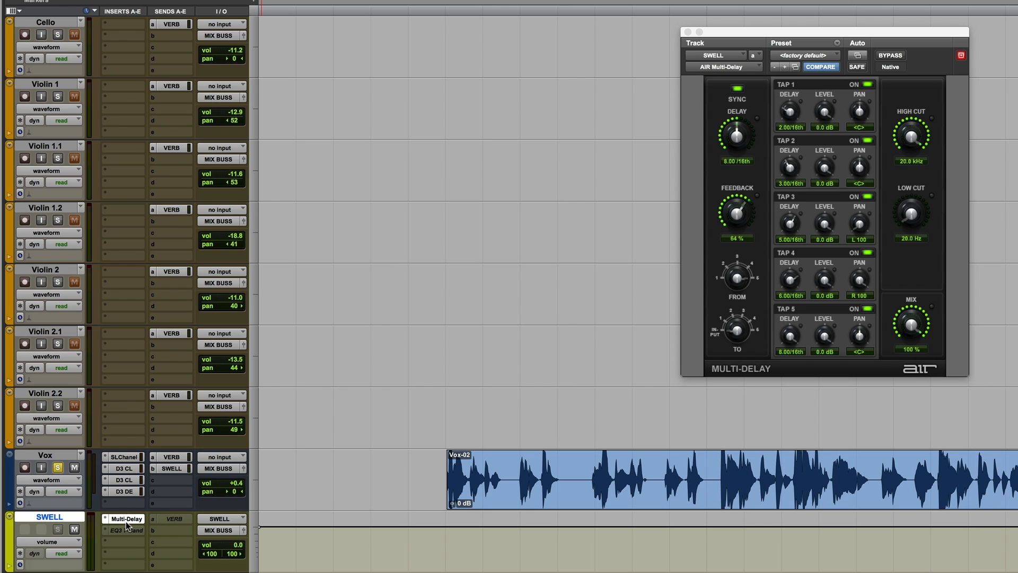
Open the Vox track's SWELL send fader and audition the unfiltered delay, riding the level and returning it to -20.1 dB.
click(173, 468)
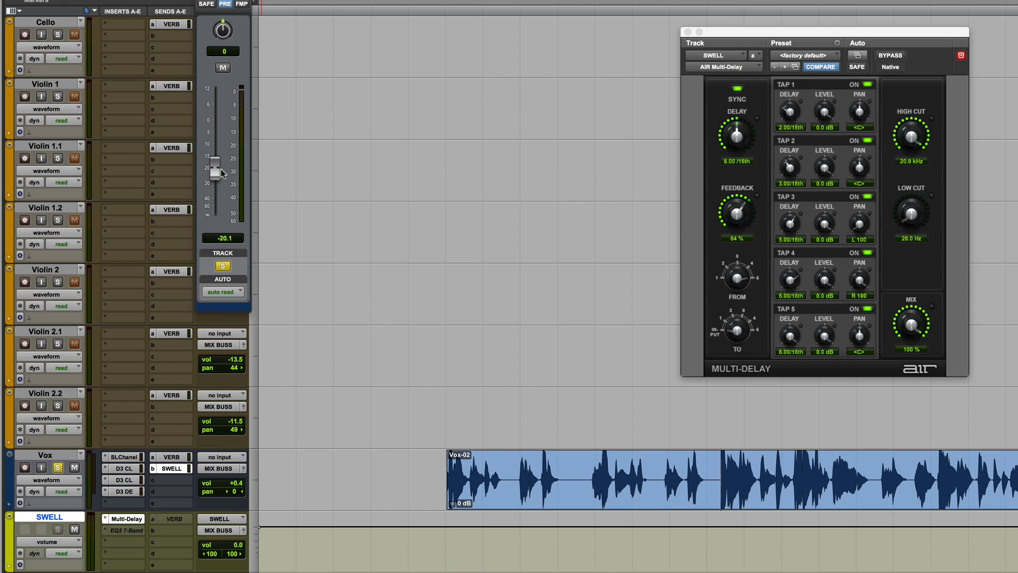
drag(214, 164, 217, 125)
key(space)
drag(215, 168, 216, 135)
key(space)
key(space)
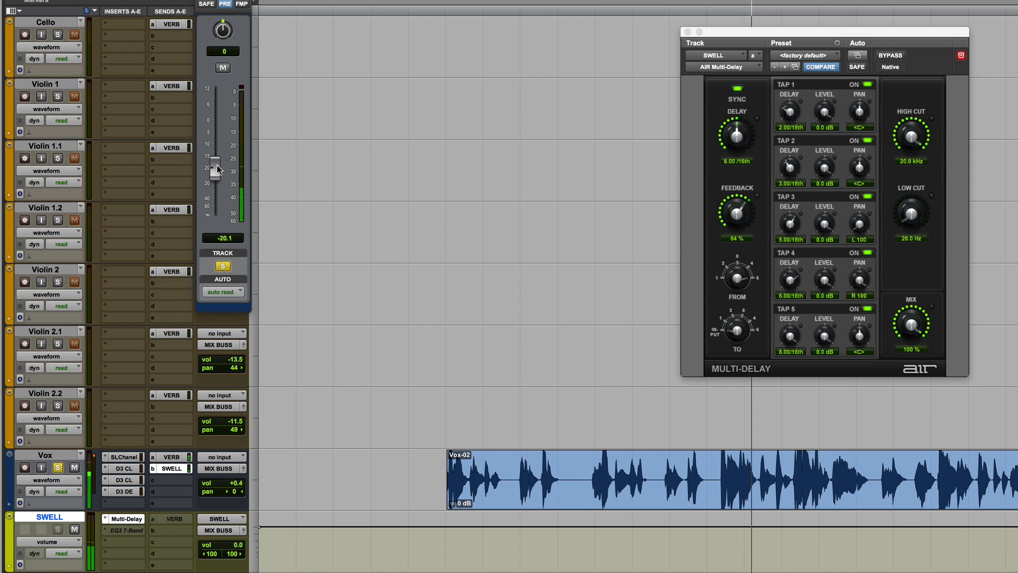
key(space)
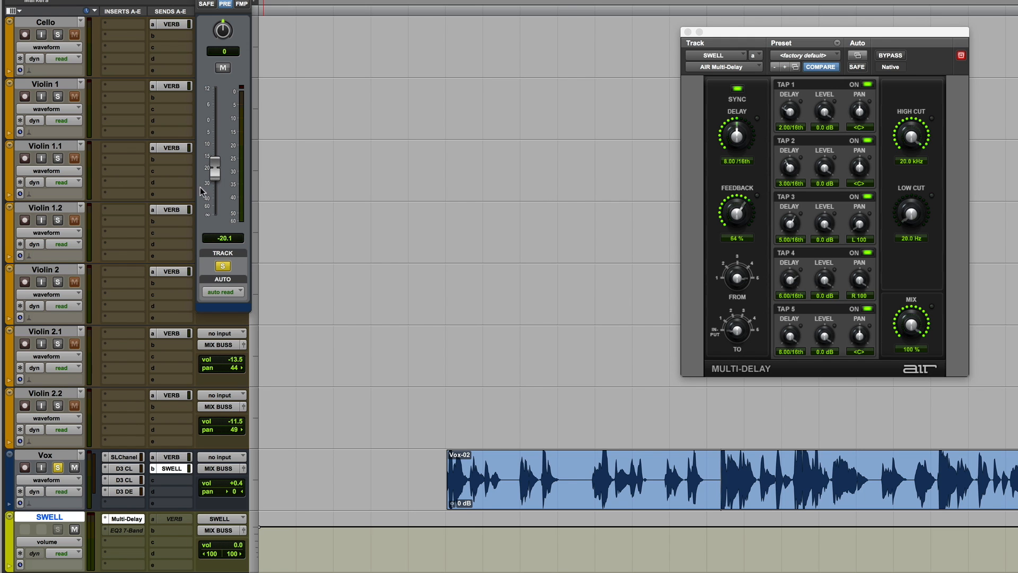
Reactivate the EQ3 7-Band insert on the SWELL track, open its settings, and audition the filtered delay.
ctrl+super+click(131, 530)
click(131, 530)
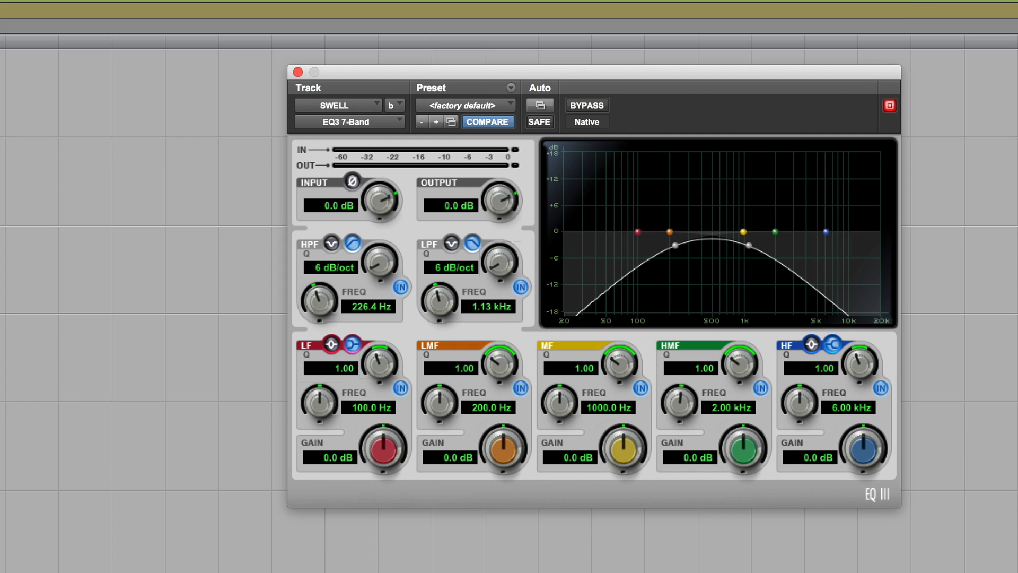
key(space)
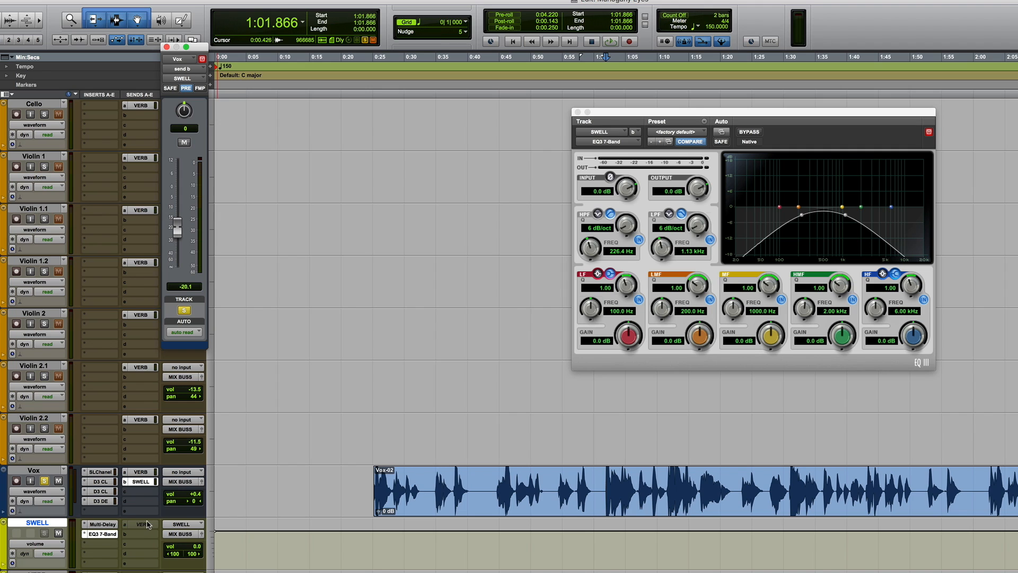
Unmute the SWELL track's VERB send, open its send fader, and take the Vox track out of solo.
ctrl+super+click(144, 524)
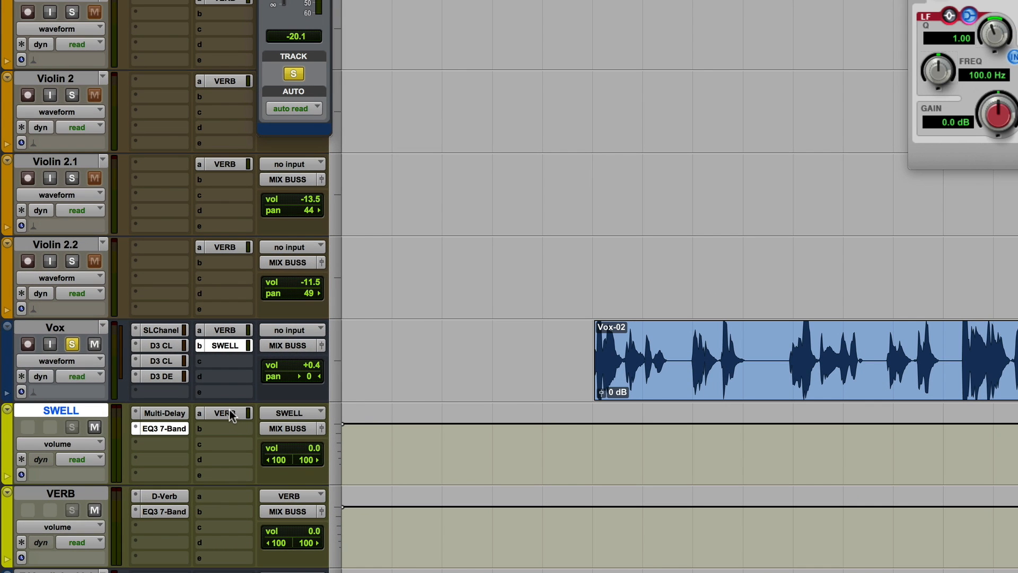
click(232, 415)
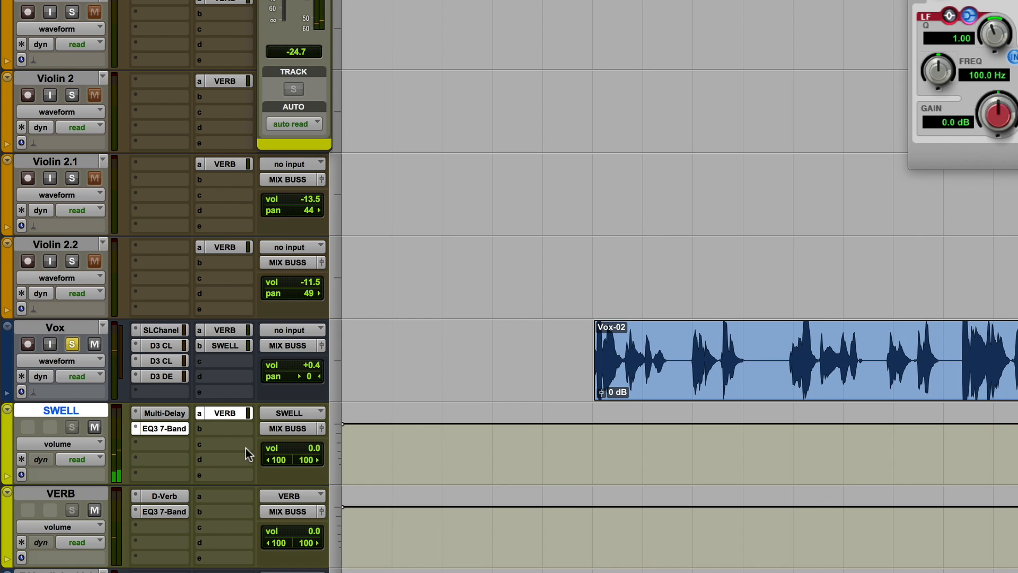
click(72, 344)
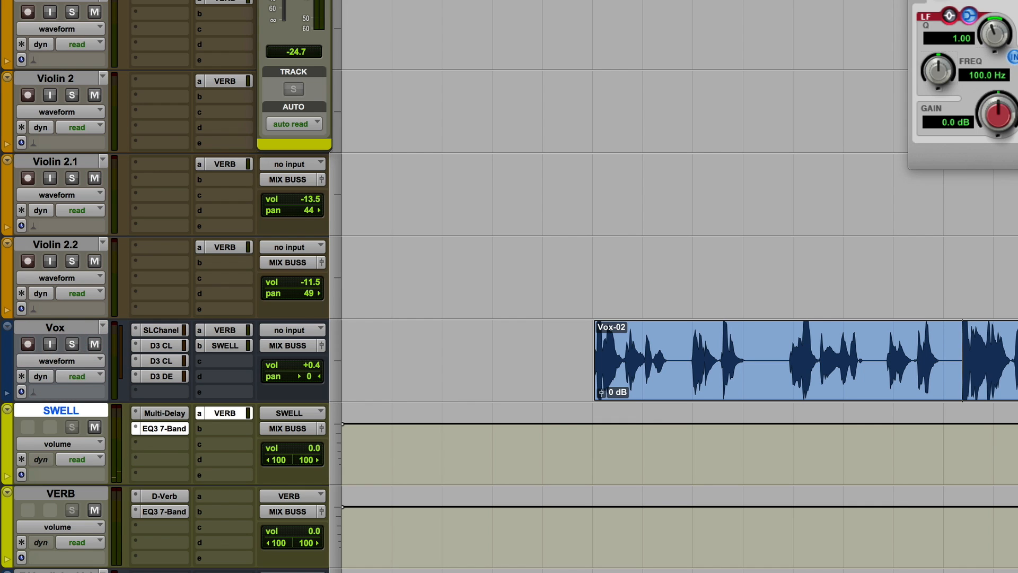